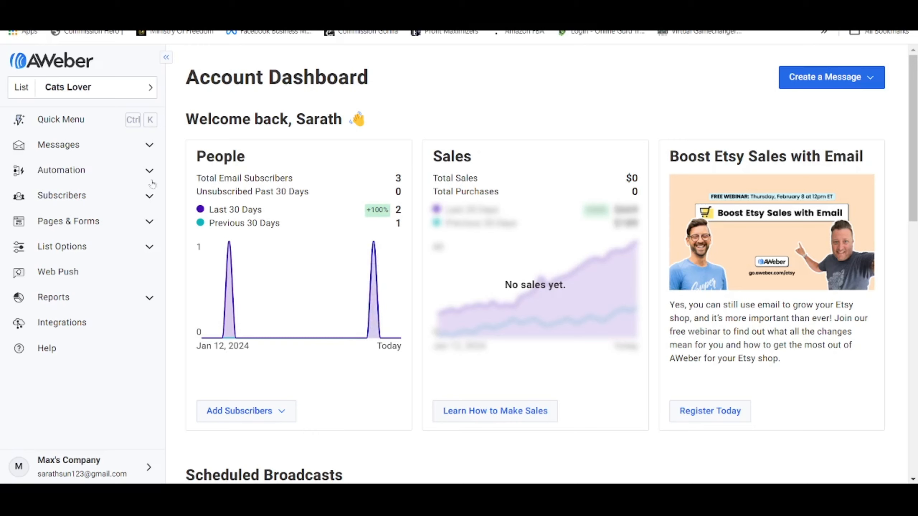
- Look through the message options and open the list of automation campaigns
click(150, 144)
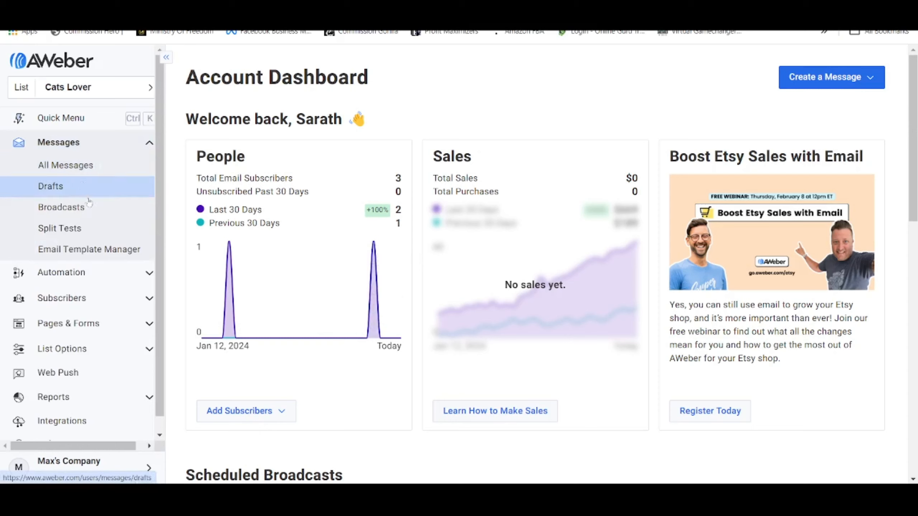
right_click(94, 257)
key(Escape)
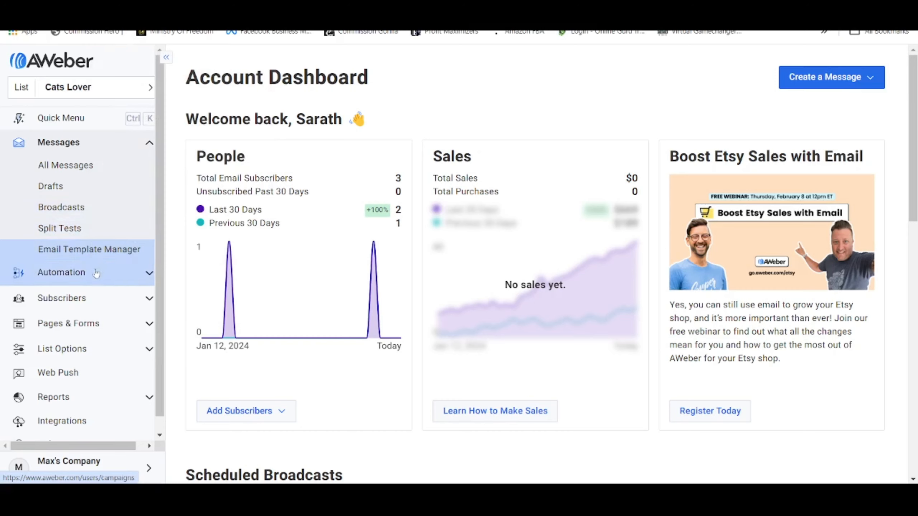
right_click(79, 273)
click(98, 275)
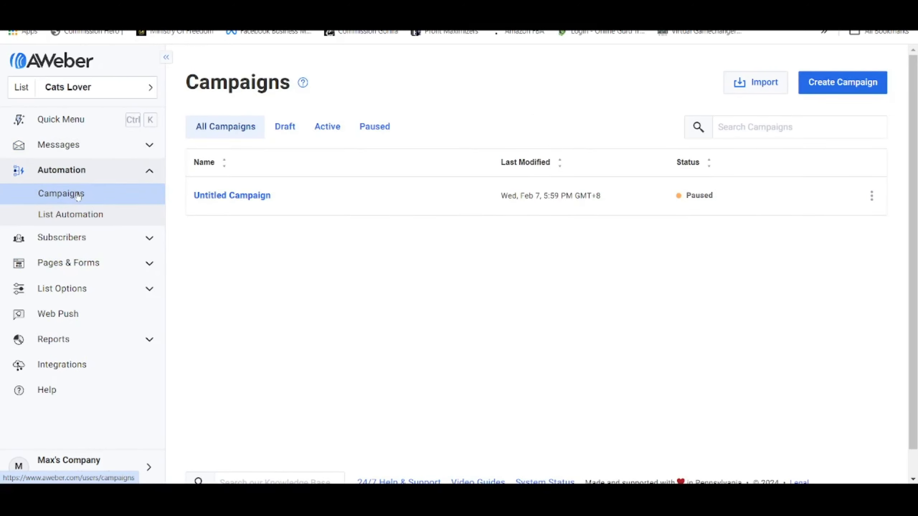
- Create a new message from the Broadcasts page and set its subject line to "testa"
click(150, 145)
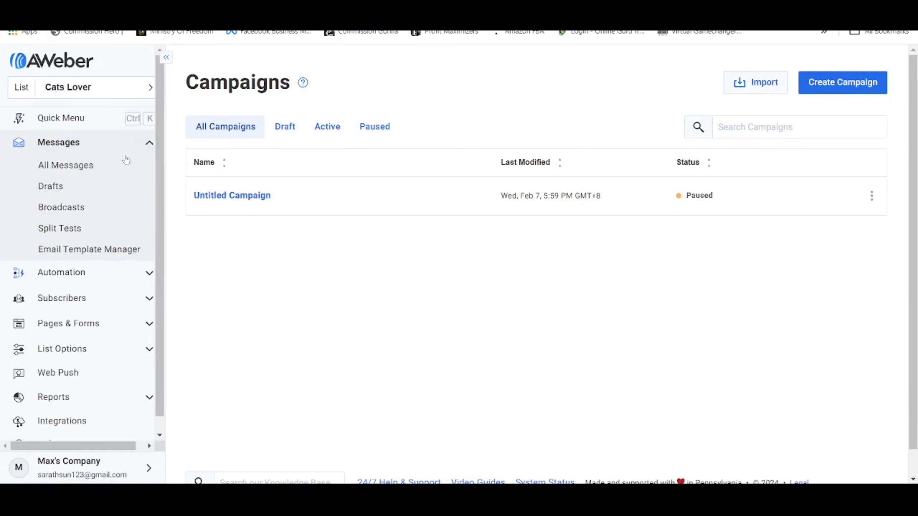
click(72, 208)
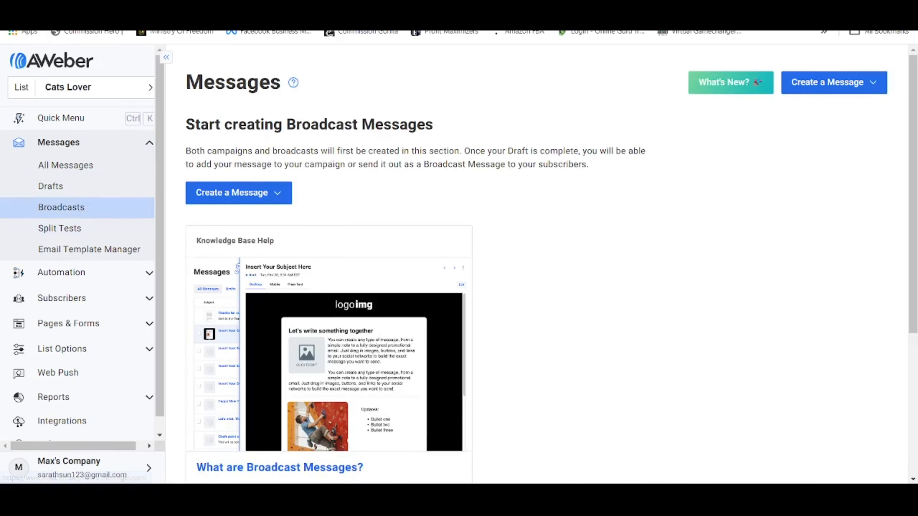
click(863, 84)
click(735, 118)
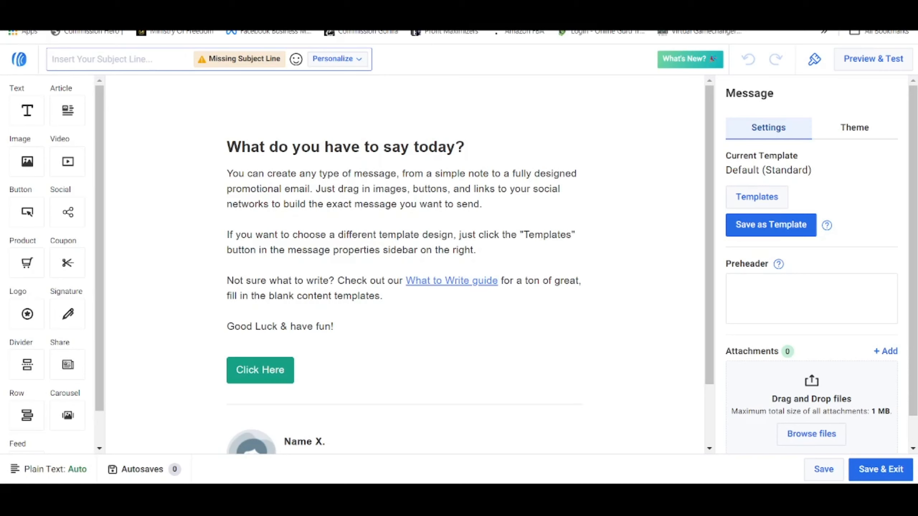
text(test)
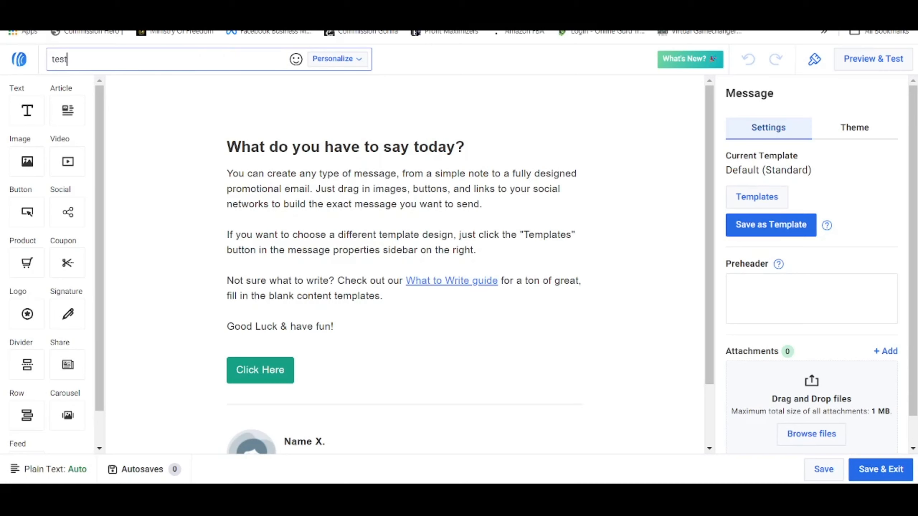
text(a)
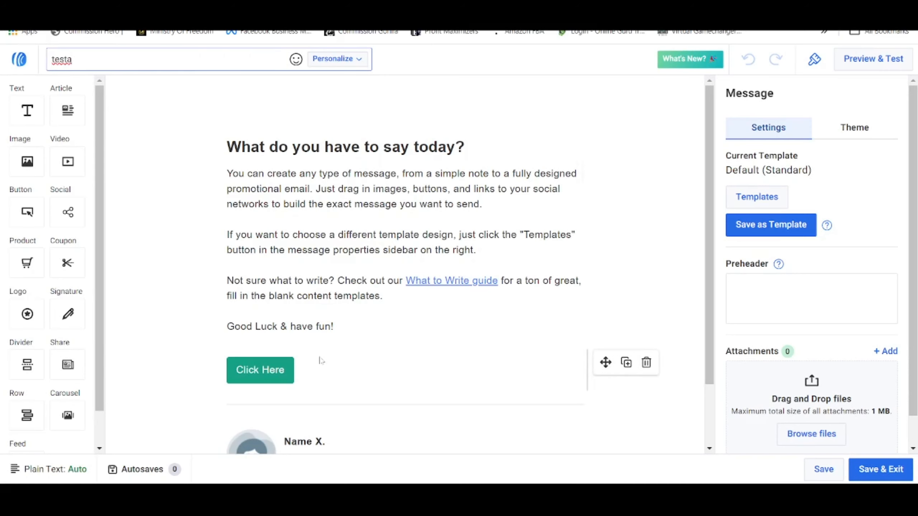
- Delete the default button, divider and signature blocks and clear all the placeholder text from the message body
click(646, 362)
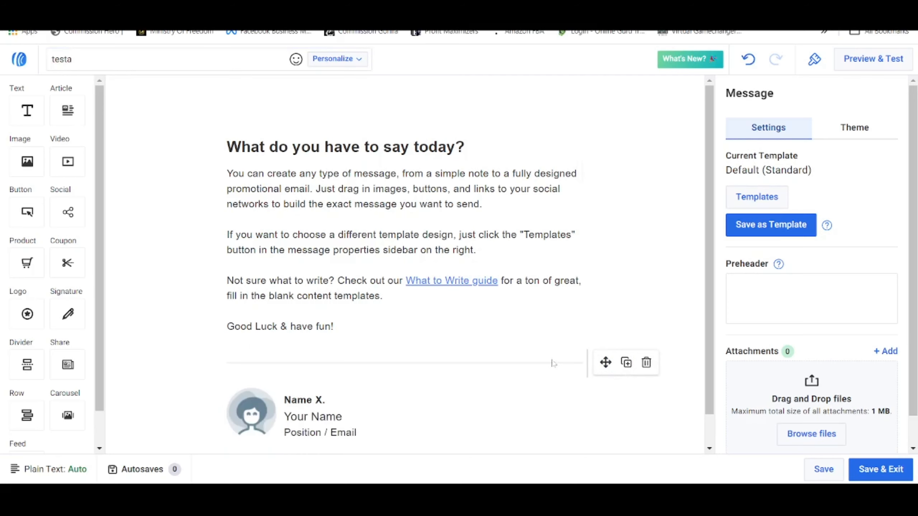
click(647, 362)
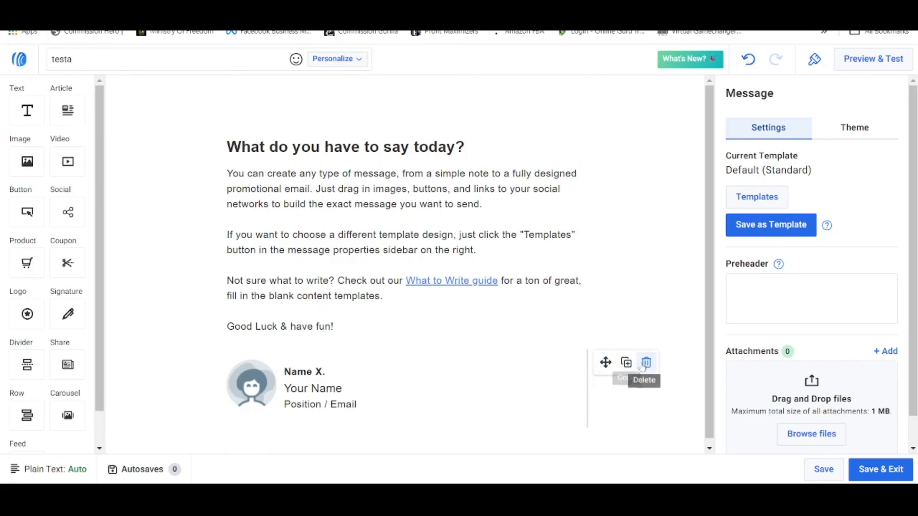
click(644, 364)
click(342, 312)
mouse_move(339, 327)
mouse_down()
mouse_move(328, 297)
mouse_move(204, 149)
mouse_up()
key(BackSpace)
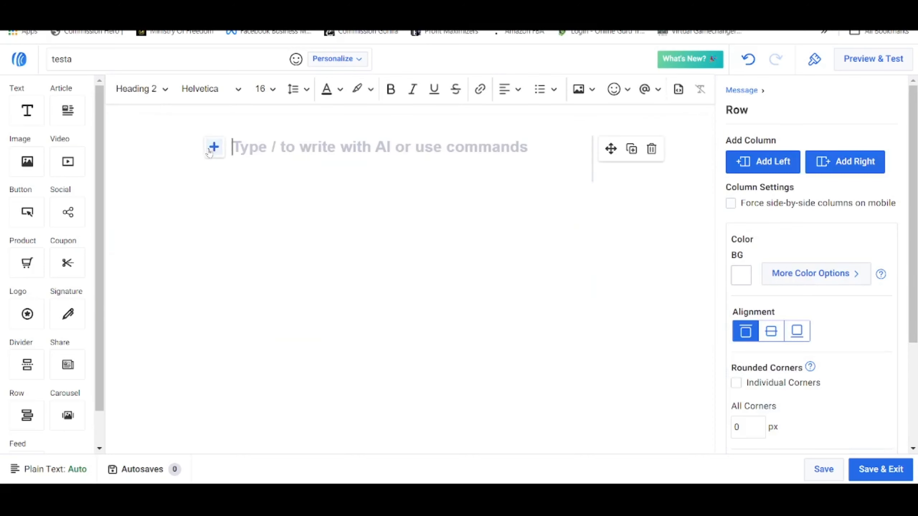
- Write "This is a test" in the message body and change that line from a heading to Paragraph style
text(This is a test)
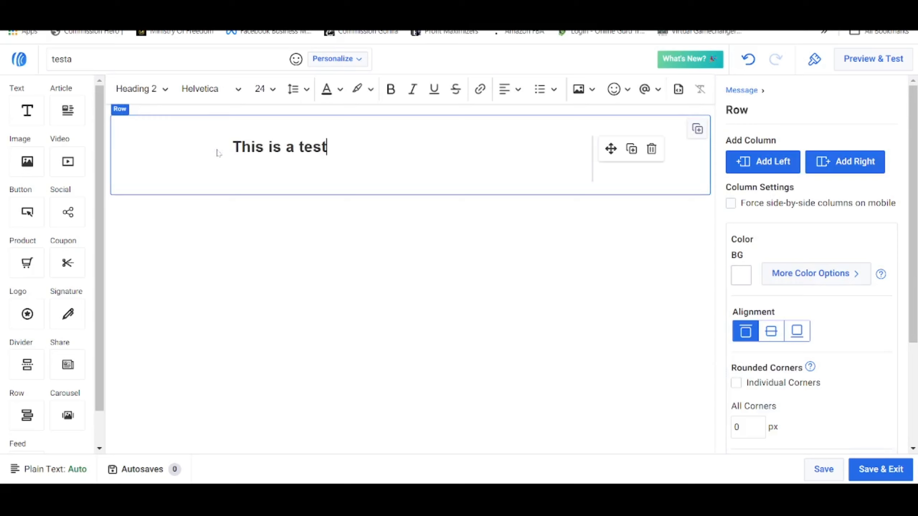
key(Return)
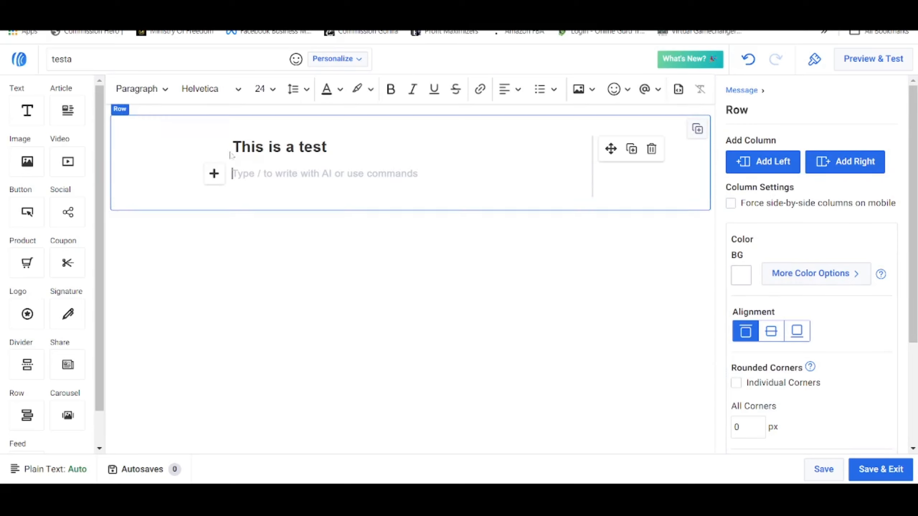
drag(327, 148, 231, 148)
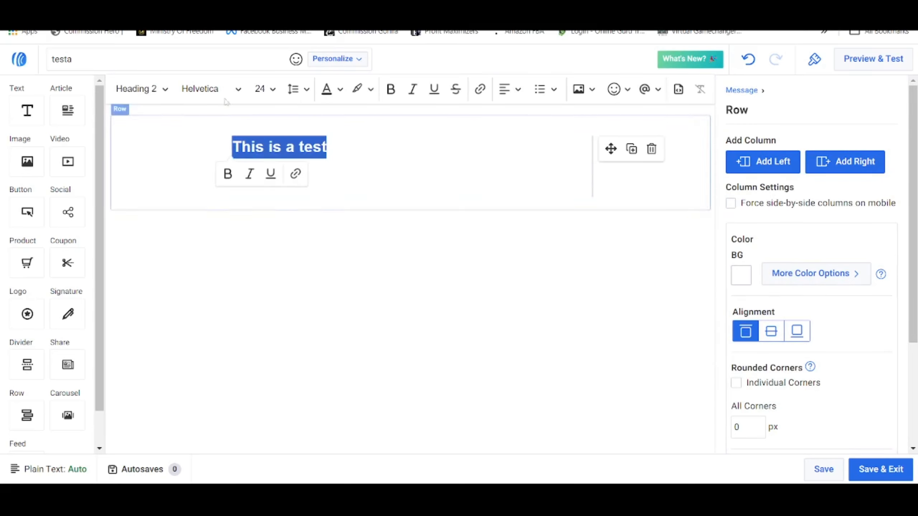
click(164, 90)
click(166, 111)
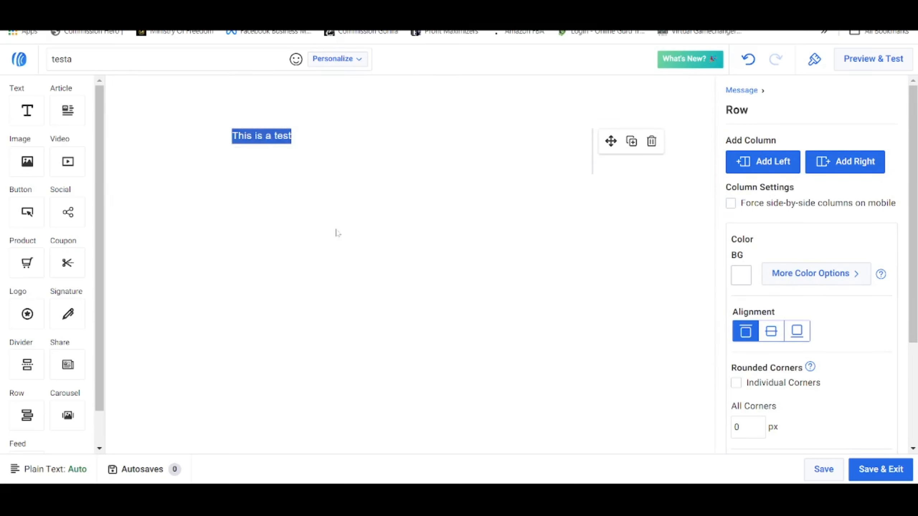
click(401, 153)
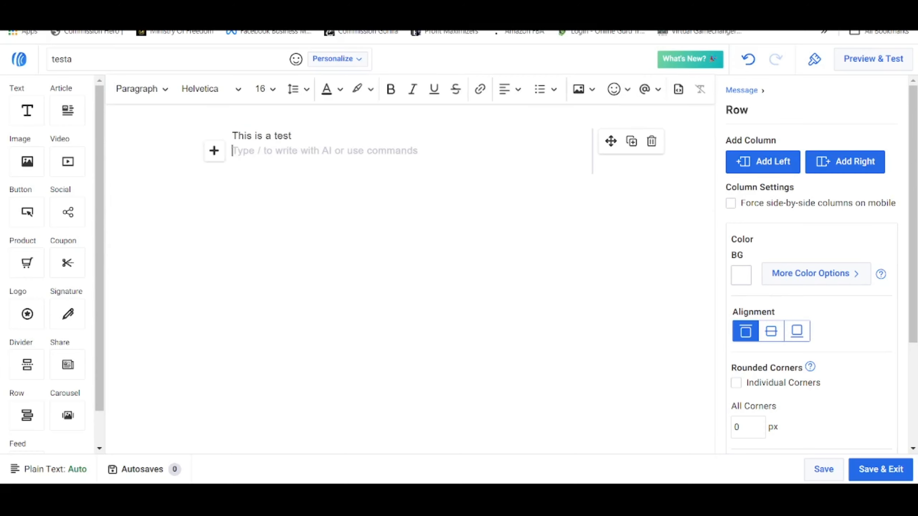
- Save the message and exit the editor, and set the "testa" message's schedule to Choose Date
click(880, 470)
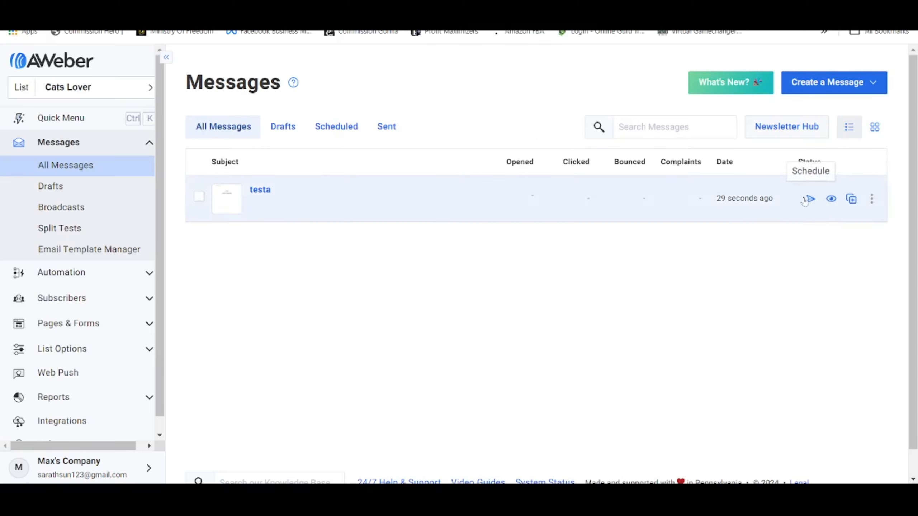
click(809, 199)
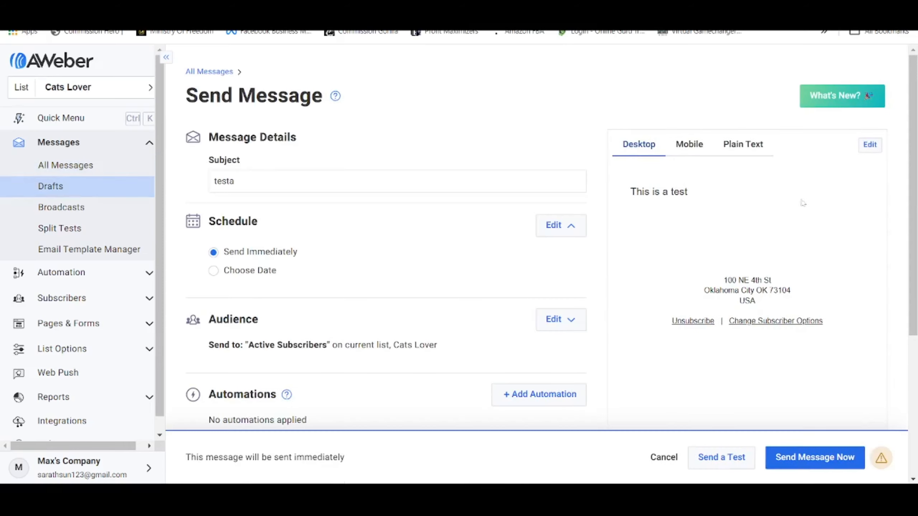
scroll(347, 193, down, 2)
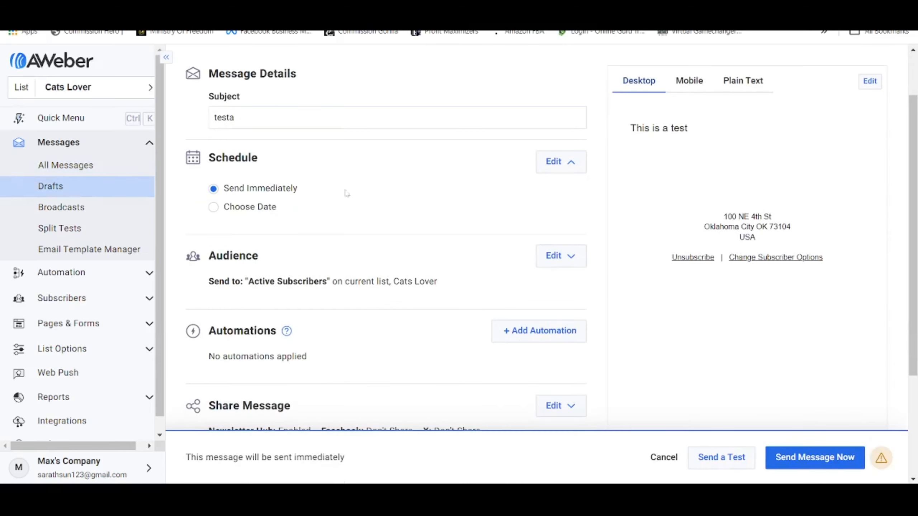
click(214, 208)
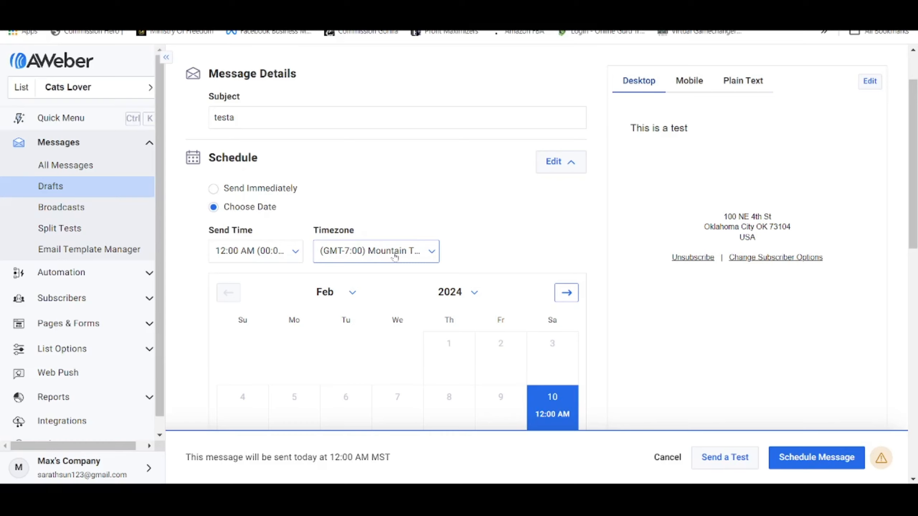
- Review the send calendar and audience, and examine the message's automation options with the "Opens the message" trigger without applying an automation
scroll(503, 233, down, 5)
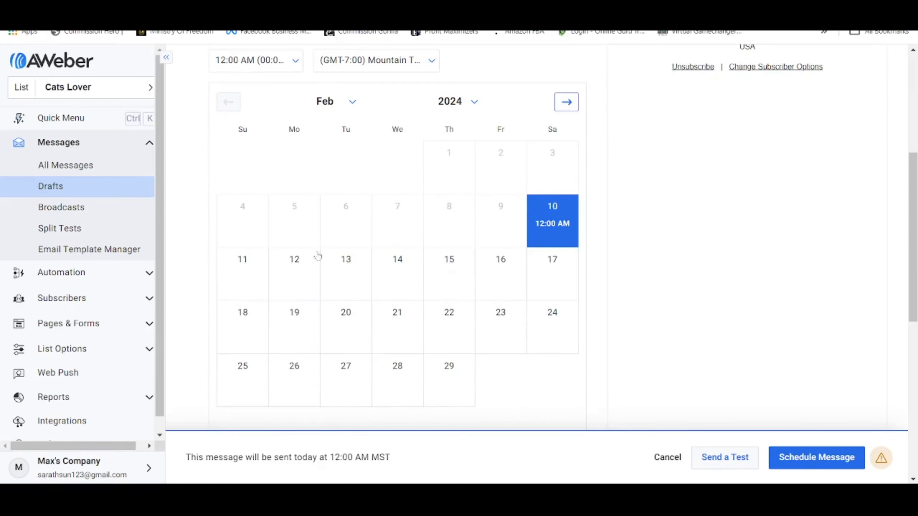
scroll(417, 257, down, 7)
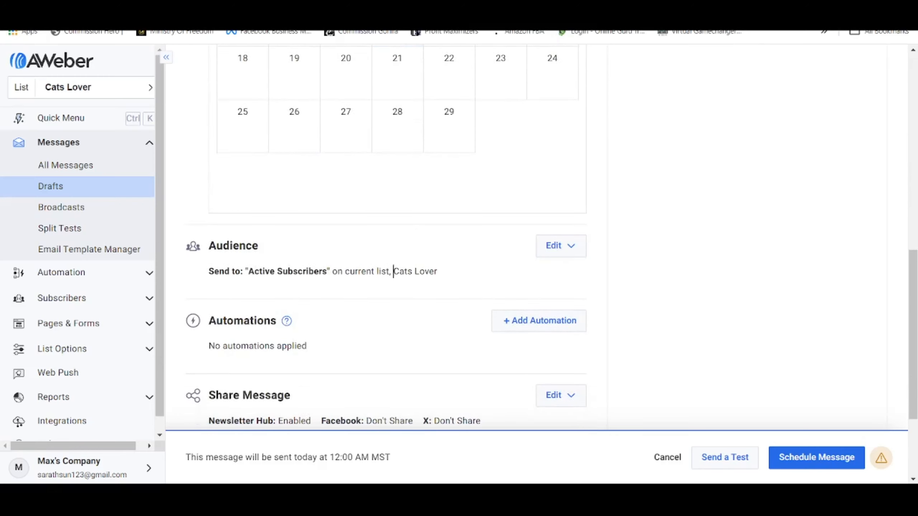
drag(393, 271, 455, 274)
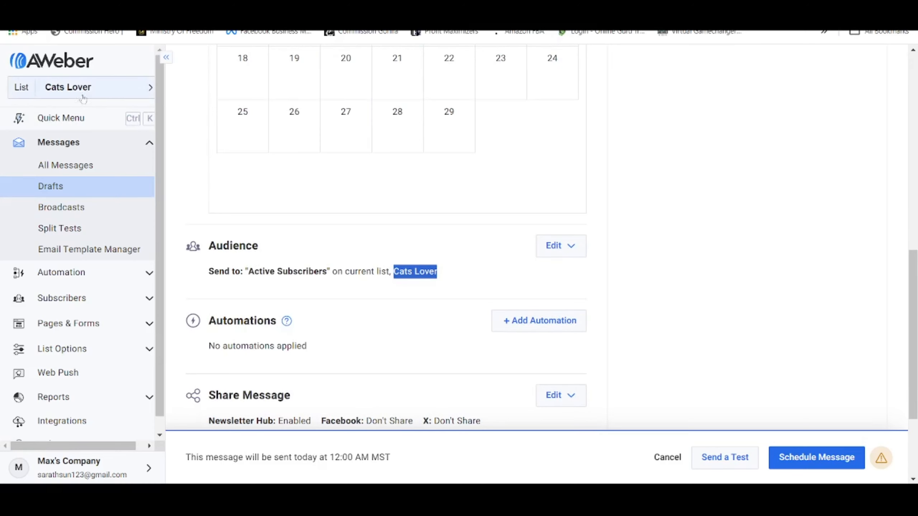
scroll(478, 214, down, 4)
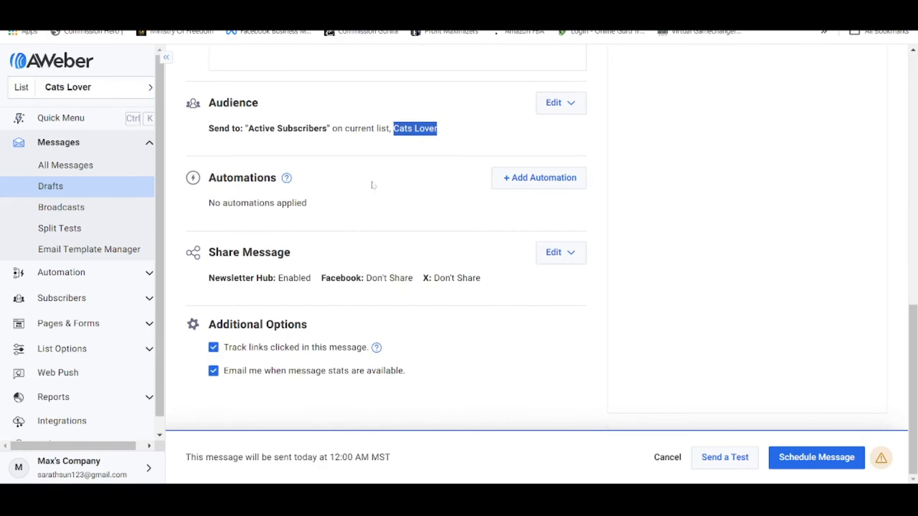
click(510, 184)
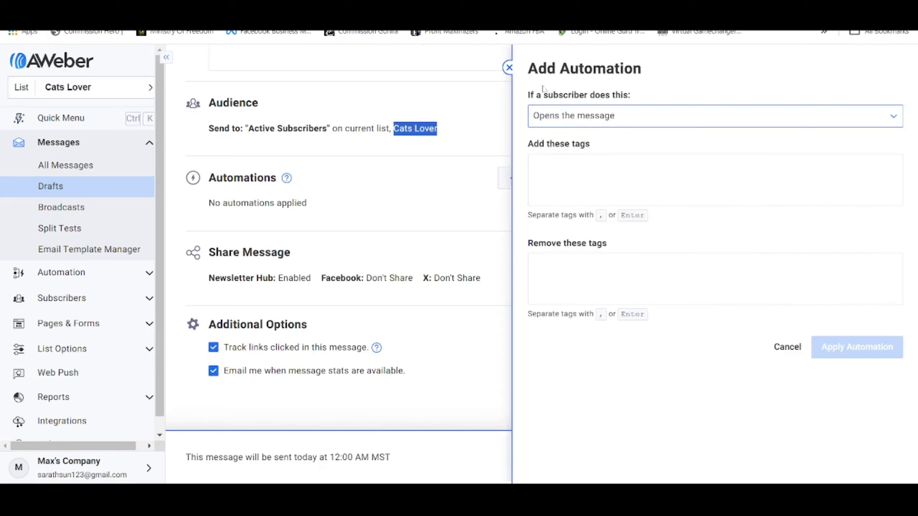
click(752, 121)
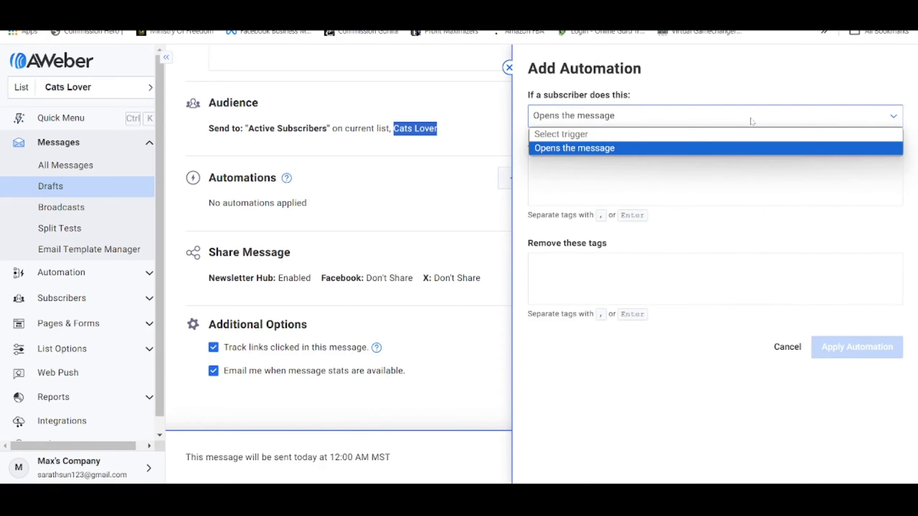
click(601, 149)
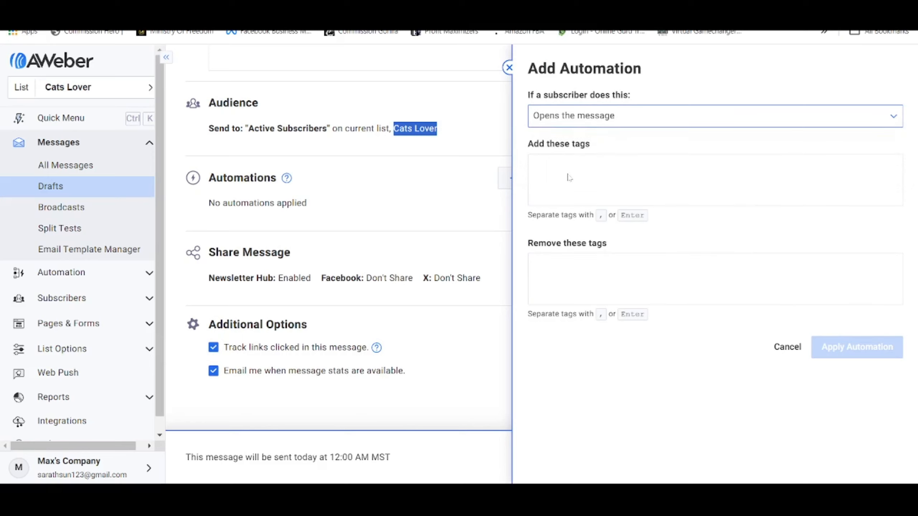
click(454, 188)
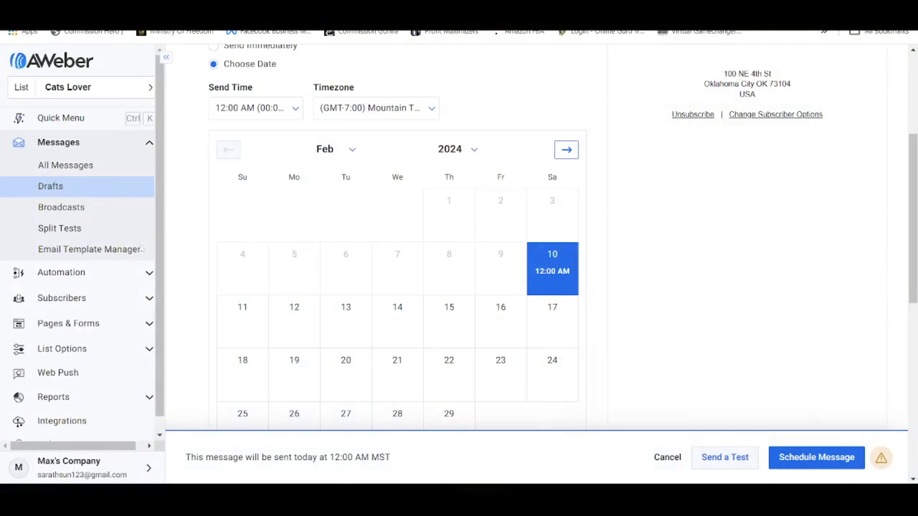
- Go to the split tests and start creating a new one
click(56, 231)
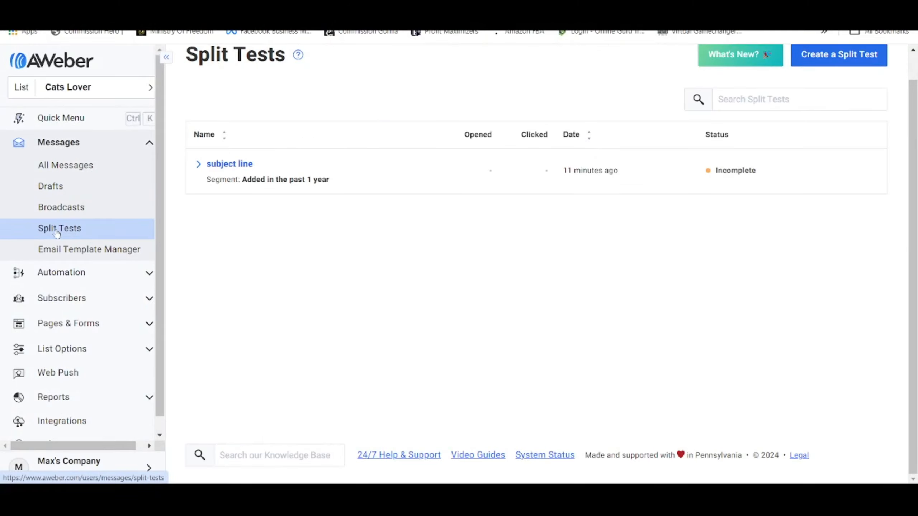
click(847, 55)
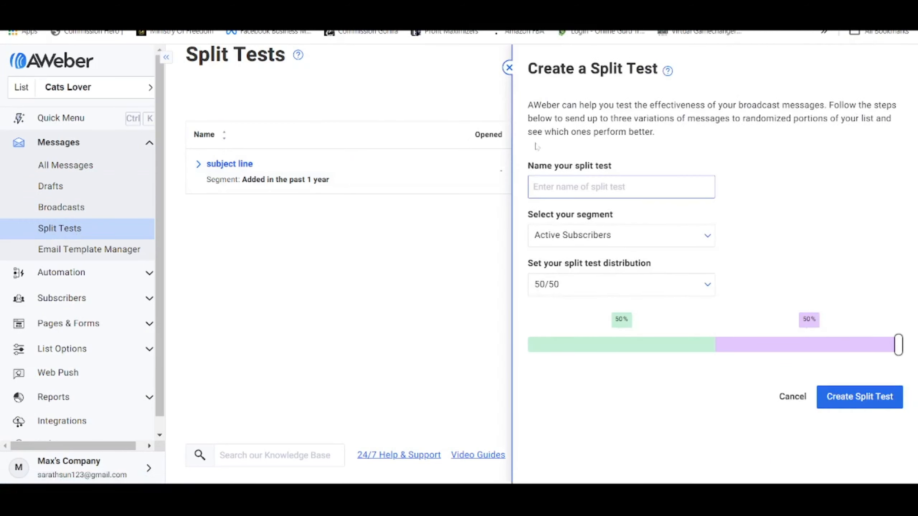